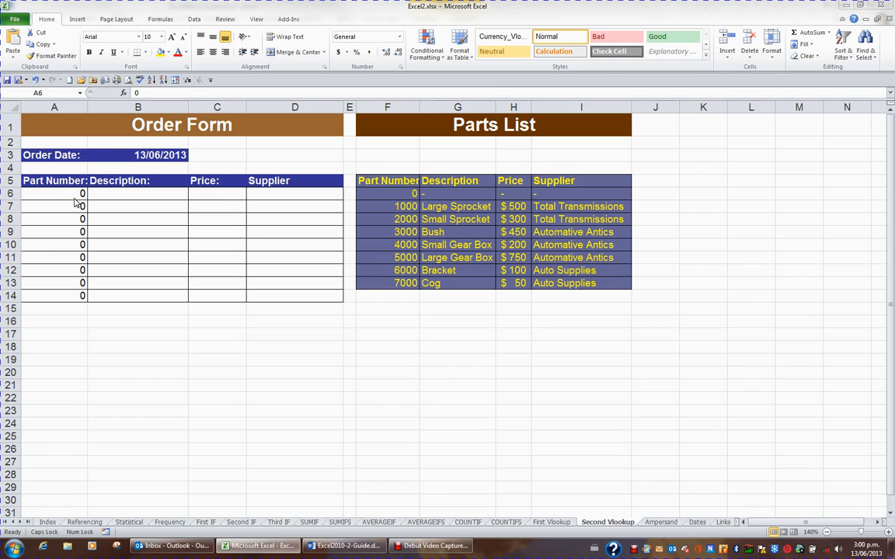
# - Enter part number 5000 in cell A6, the first row of the order form
pyautogui.click(68, 194)
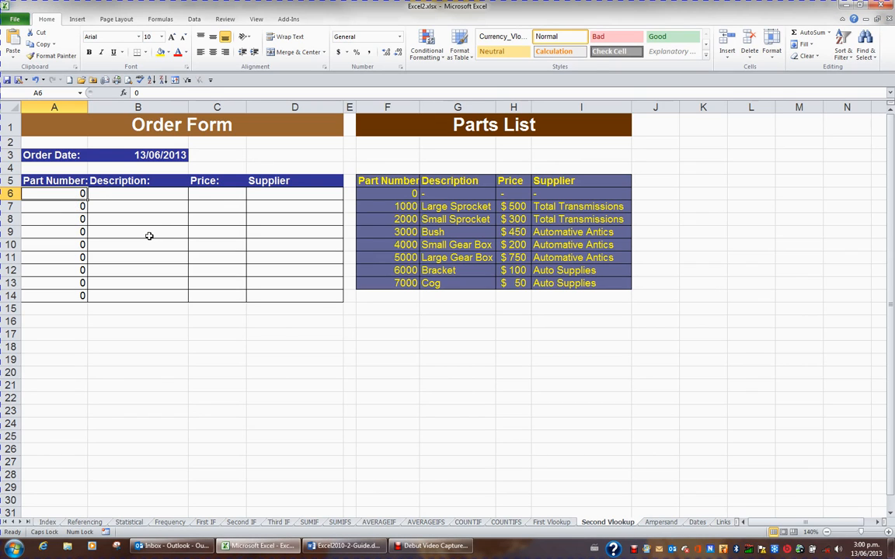
pyautogui.write('5000')
pyautogui.press('Return')
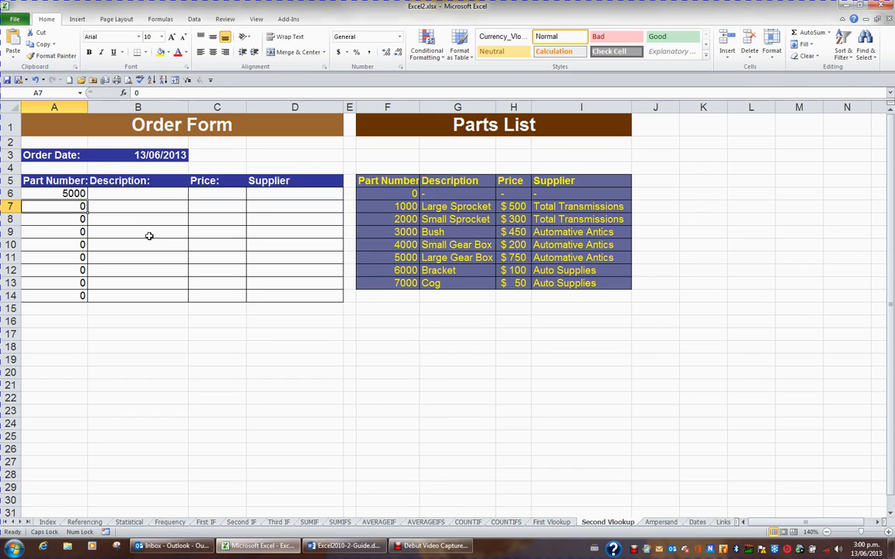
# - Enter =VLOOKUP(A6,$F$6:$I$13,2,FALSE) in B6 to look up the part's description with an exact match
pyautogui.click(139, 193)
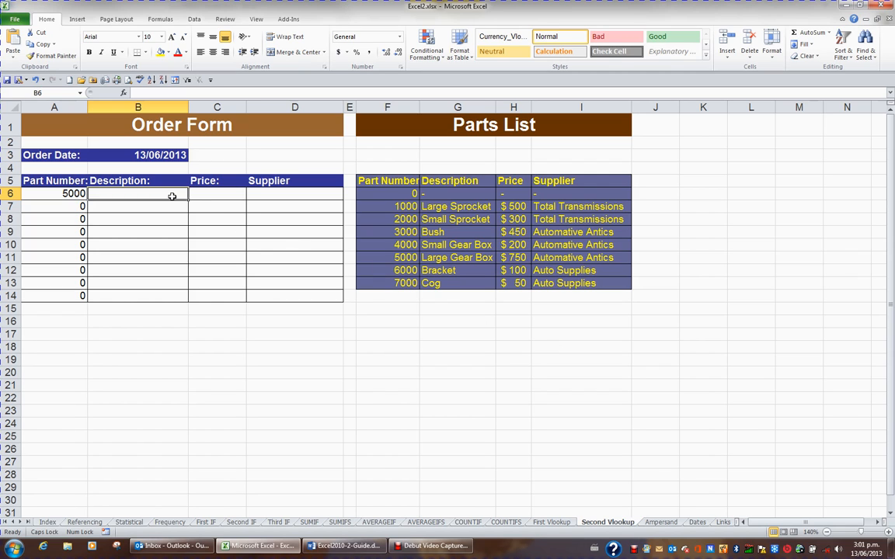
pyautogui.write('=VL')
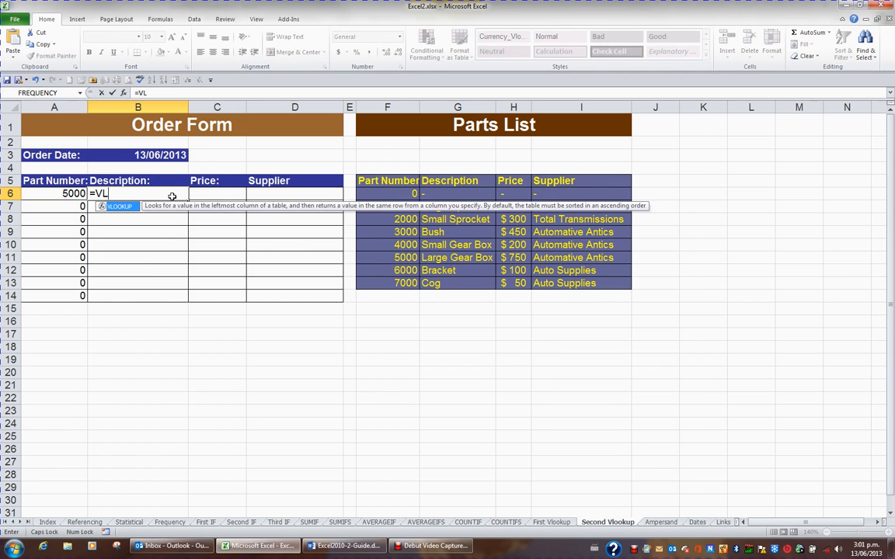
pyautogui.doubleClick(123, 206)
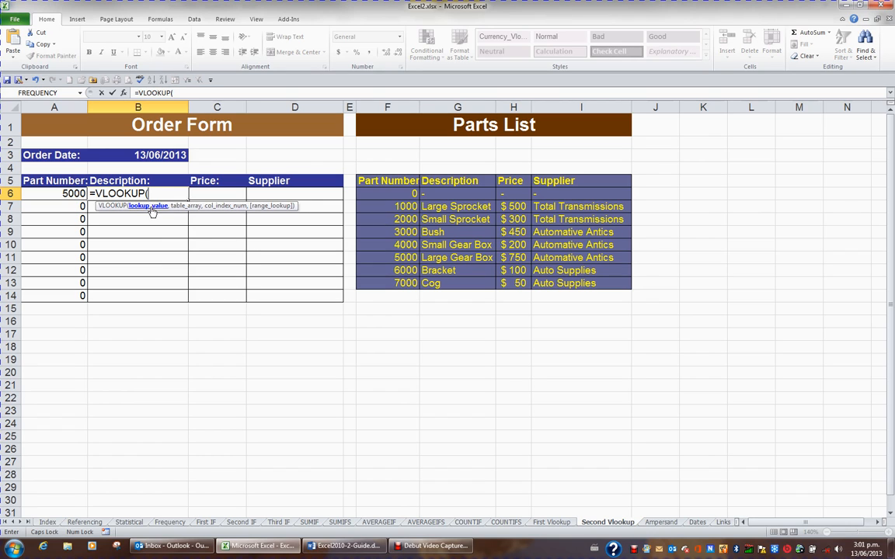
pyautogui.click(74, 193)
pyautogui.write(',')
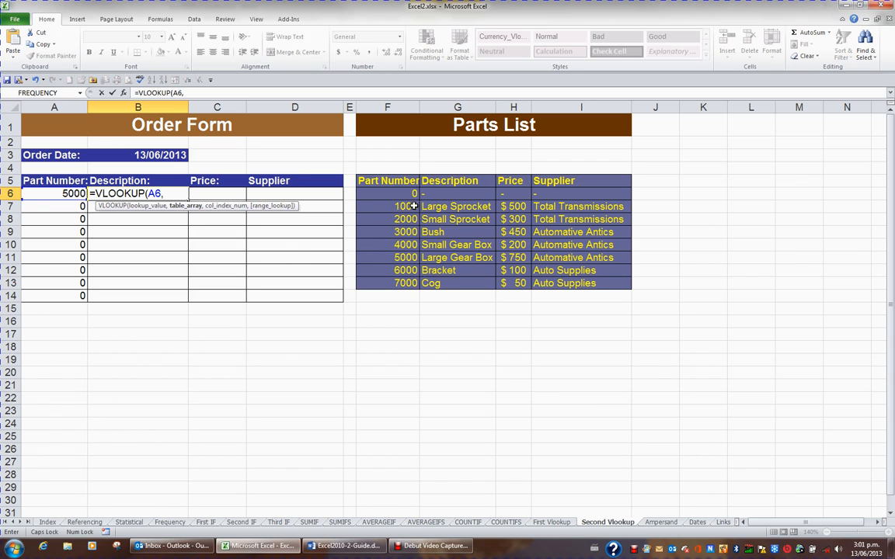
pyautogui.moveTo(381, 194); pyautogui.dragTo(572, 286)
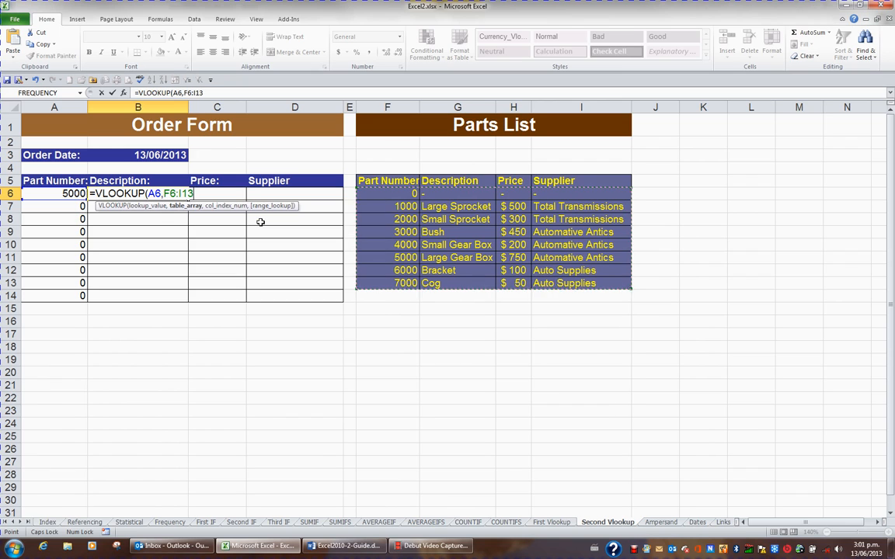
pyautogui.press('F4')
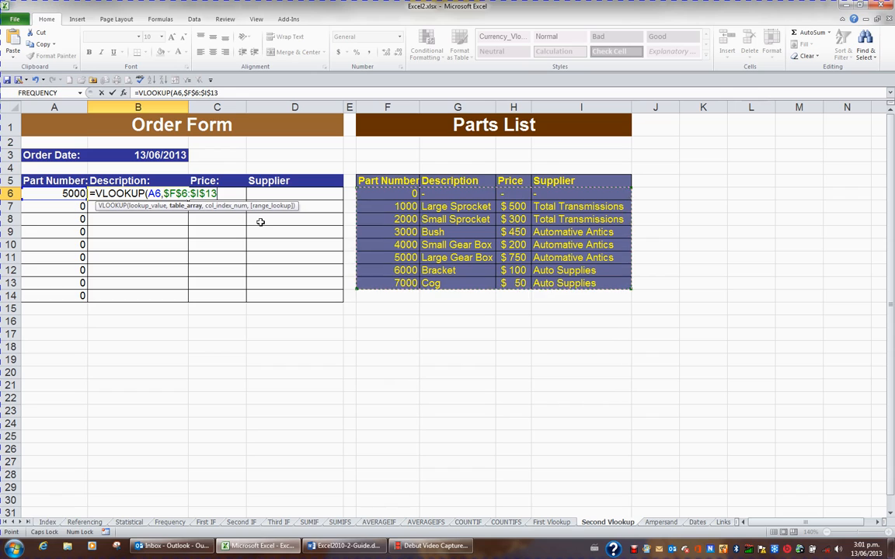
pyautogui.write(',')
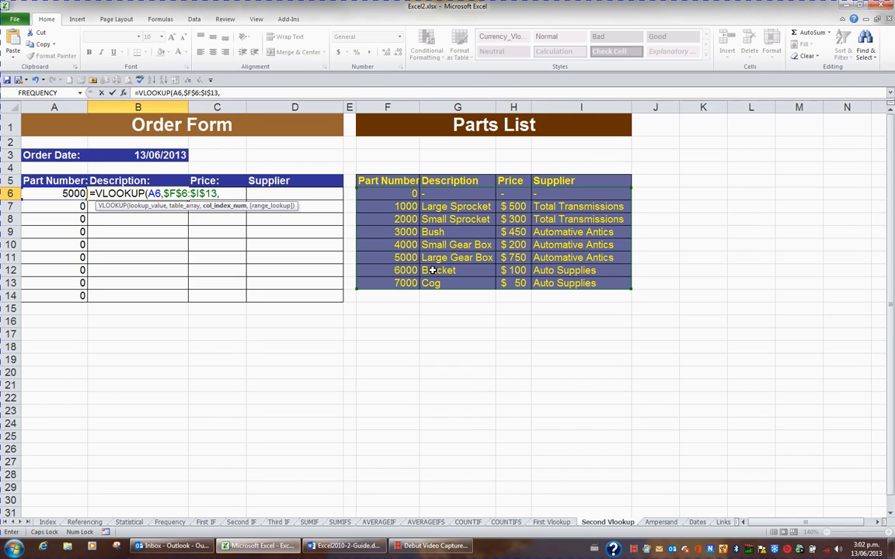
pyautogui.write('2,')
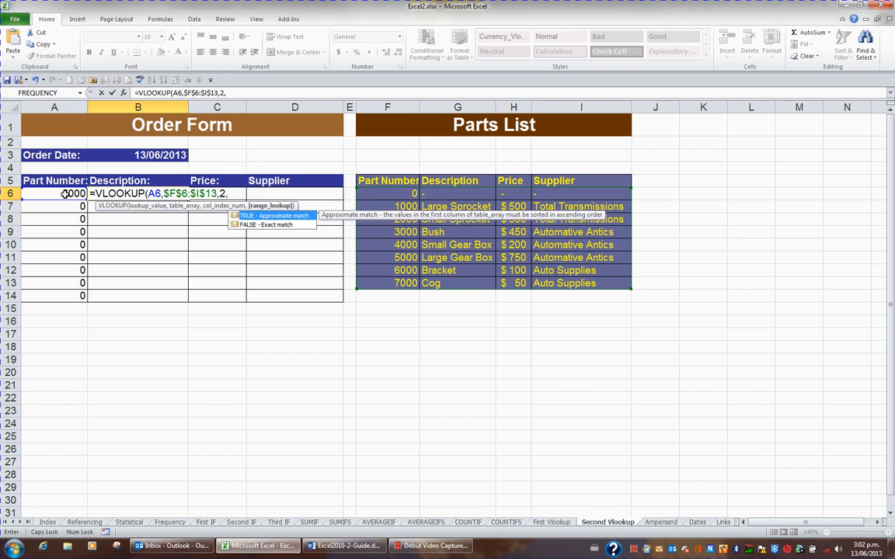
pyautogui.doubleClick(259, 225)
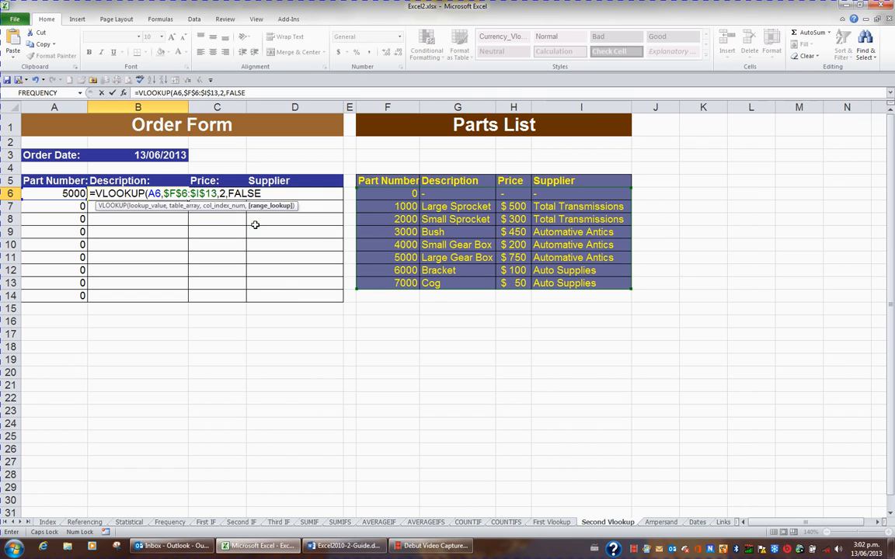
pyautogui.press('Return')
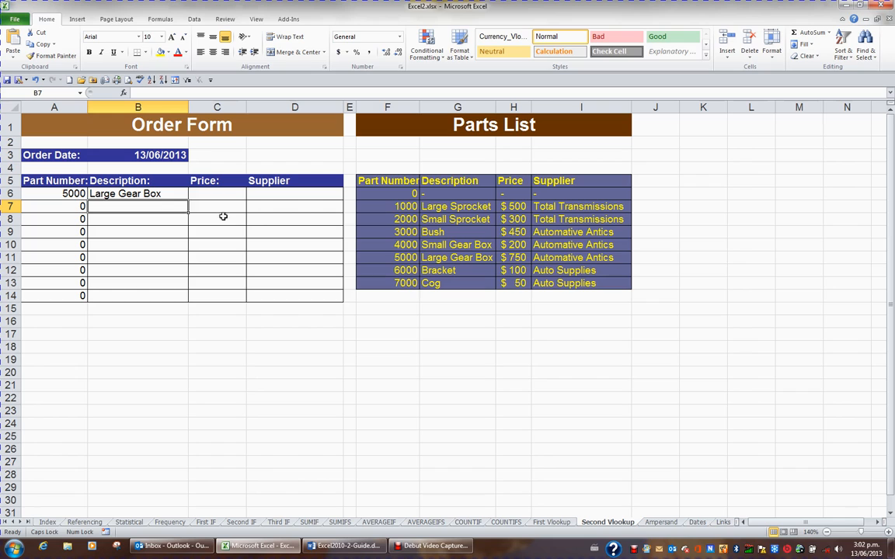
# - Review the formula in B6 and change the part number in A6 to 6000 to test the lookup
pyautogui.click(172, 194)
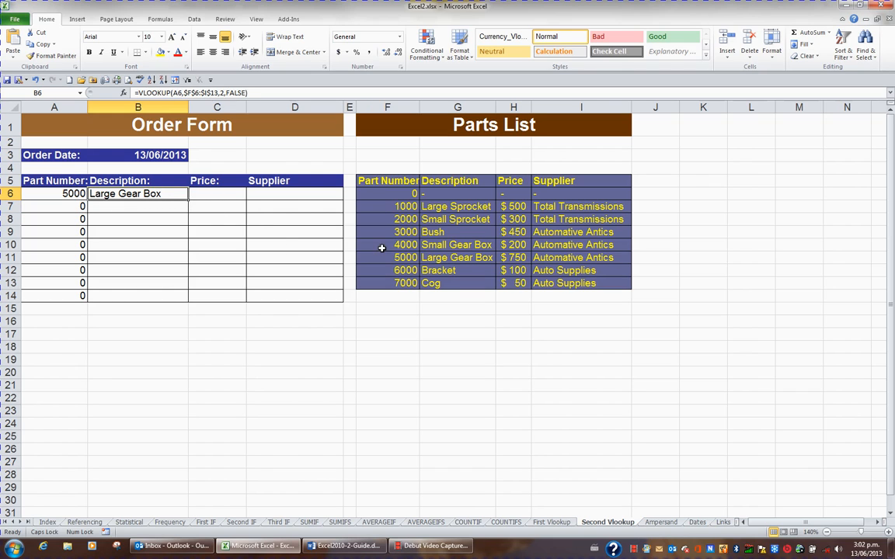
pyautogui.click(73, 193)
pyautogui.write('6')
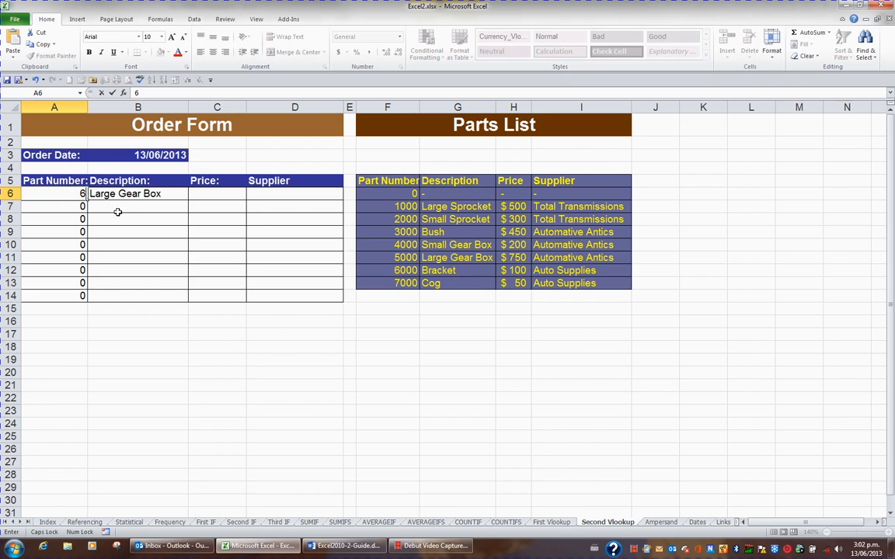
pyautogui.write('000')
pyautogui.press('Return')
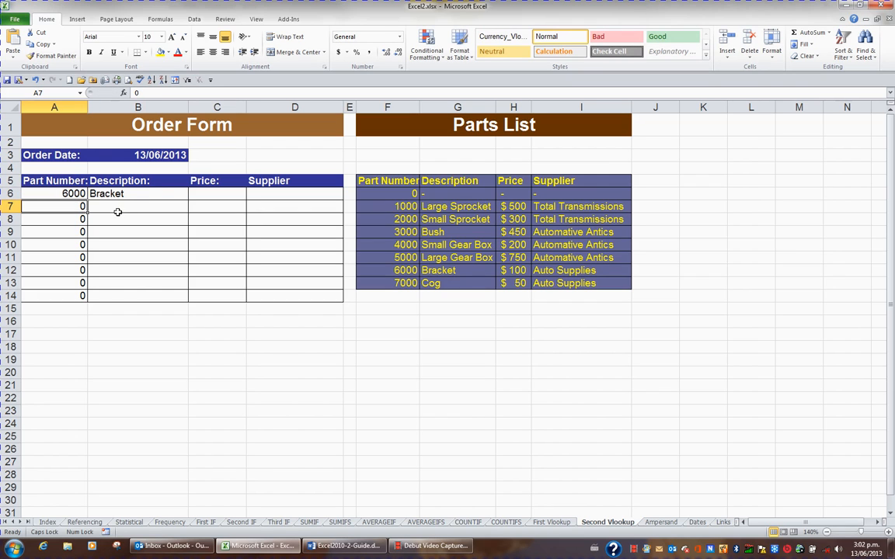
# - Recheck the formula in B6 and test its exact match by entering the unlisted part number 5500 in A6
pyautogui.click(114, 193)
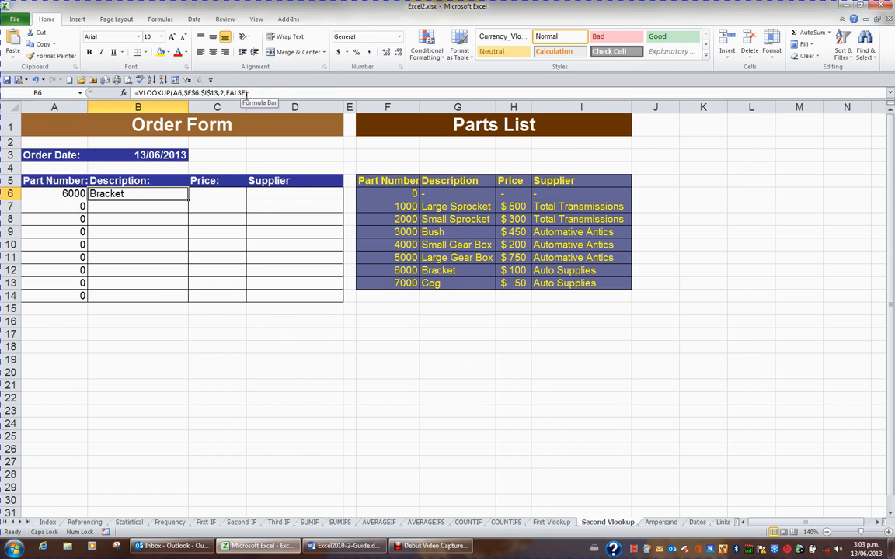
pyautogui.click(74, 193)
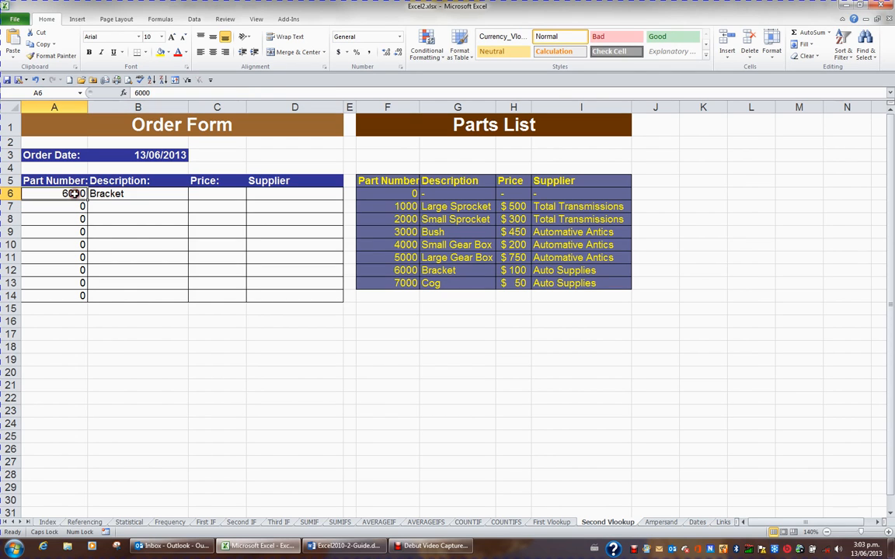
pyautogui.write('550')
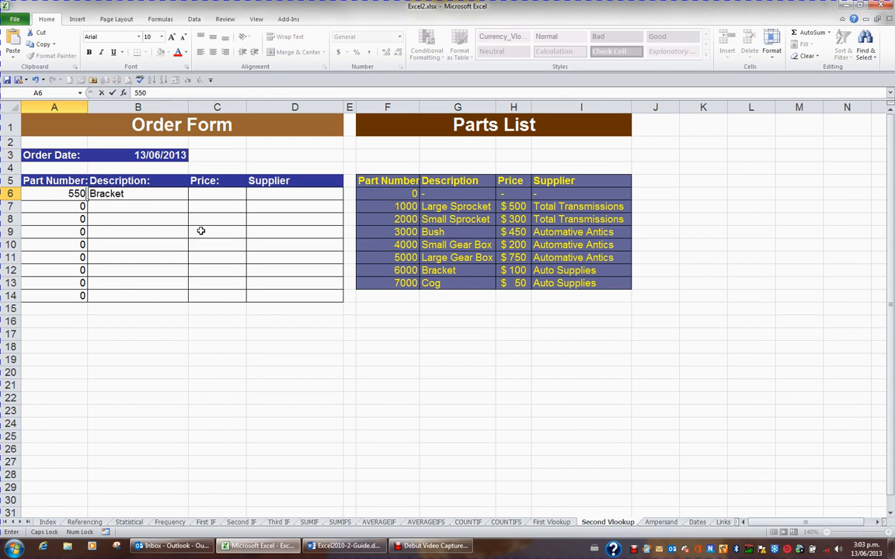
pyautogui.write('0')
pyautogui.press('Return')
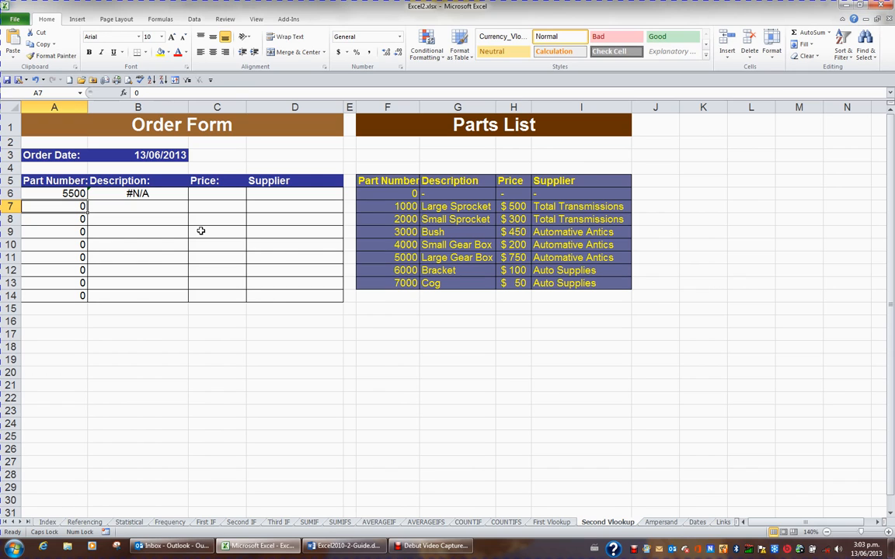
# - Set the part number in A6 back to 5000
pyautogui.press('Up')
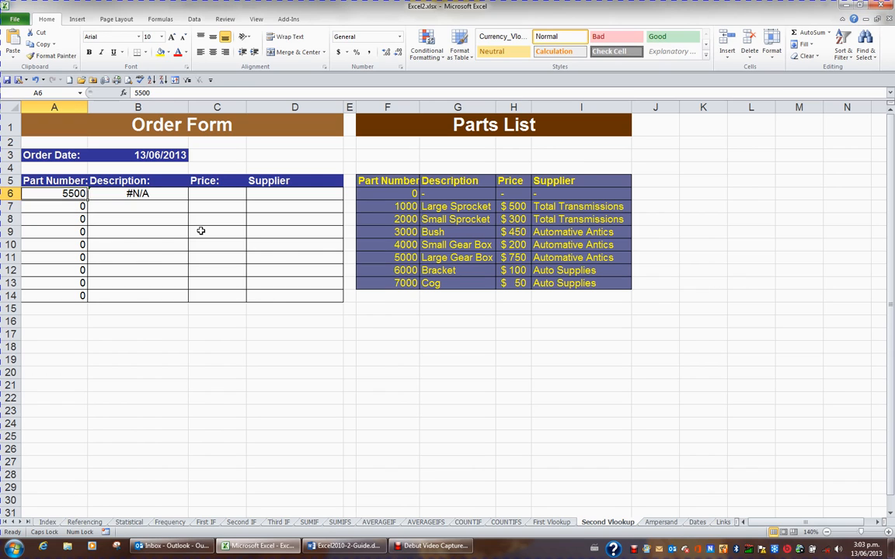
pyautogui.write('5000')
pyautogui.press('Return')
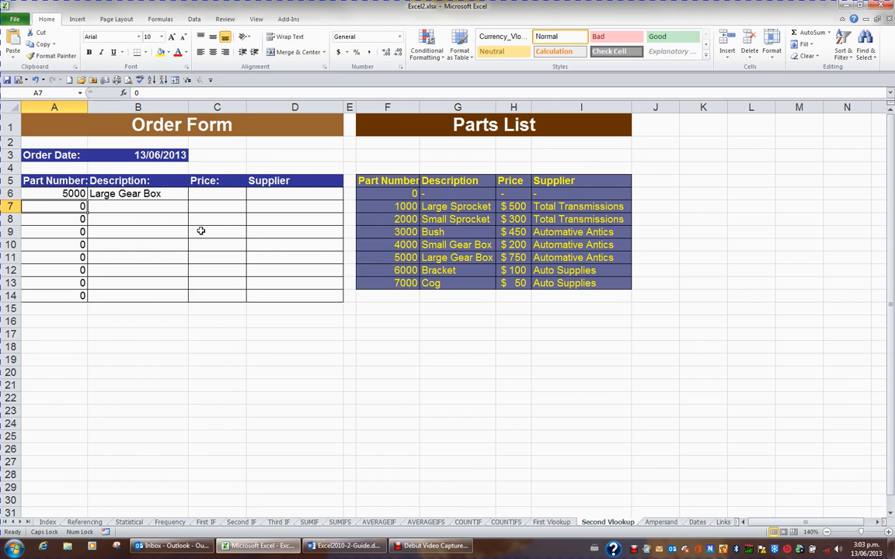
# - Fill the B6 description formula down to B14 and enter part numbers 2000, 4000 and 6000 in A7:A9
pyautogui.click(174, 195)
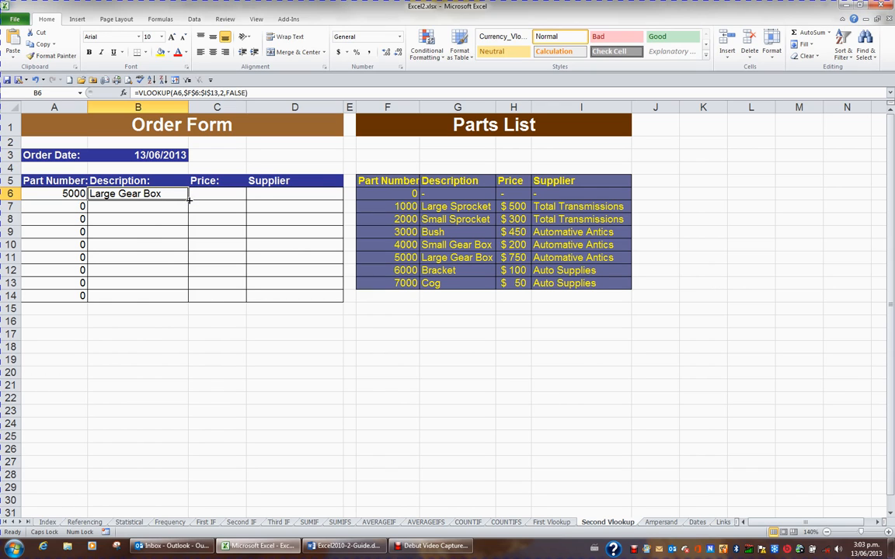
pyautogui.doubleClick(188, 199)
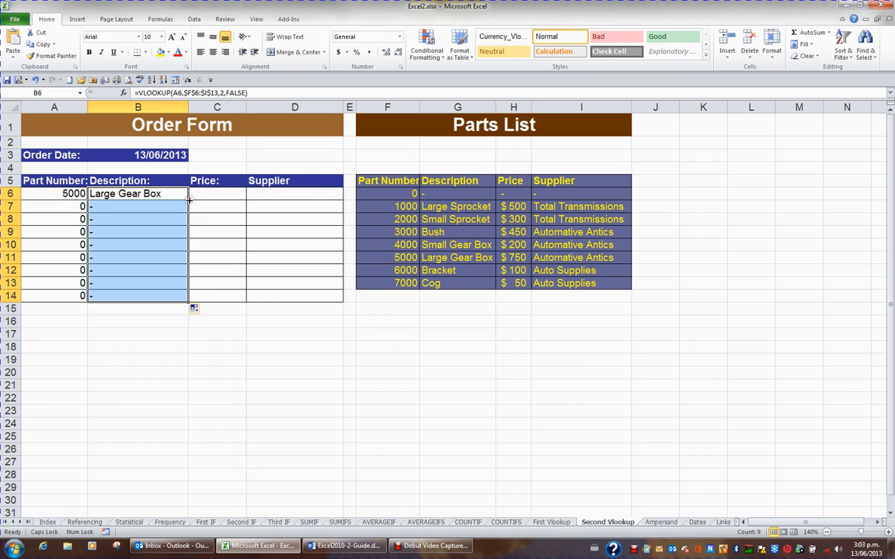
pyautogui.click(76, 206)
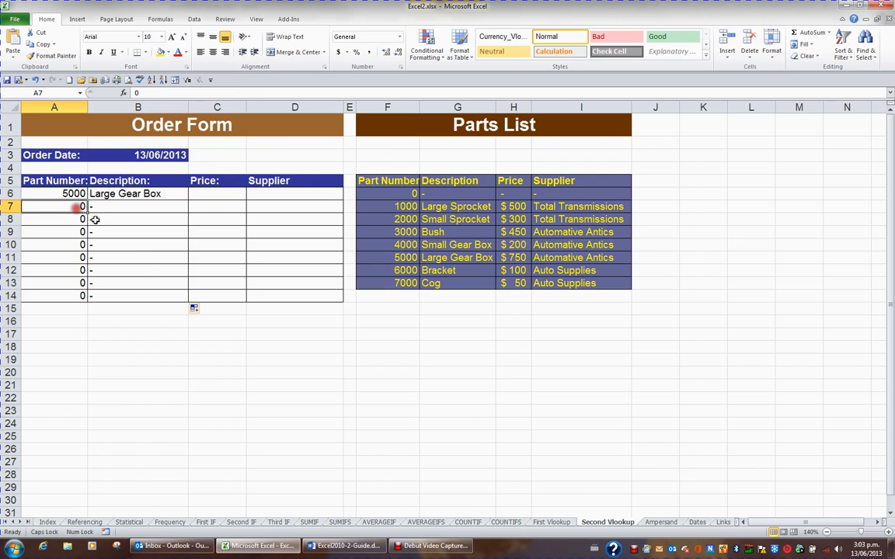
pyautogui.write('2000')
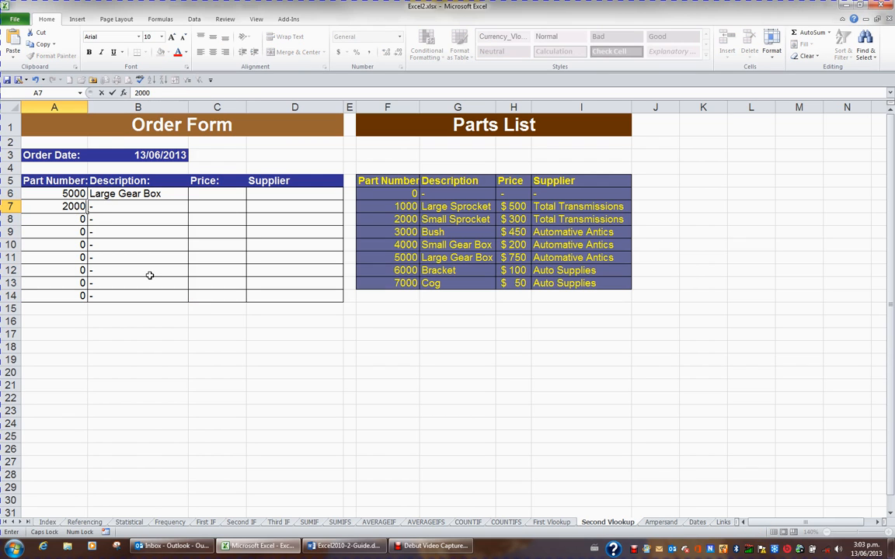
pyautogui.press('Return')
pyautogui.write('4000')
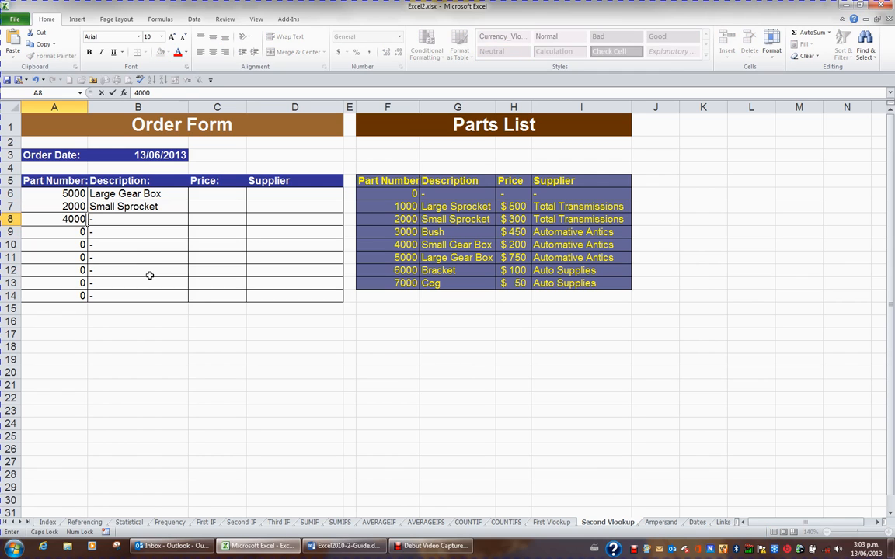
pyautogui.press('Return')
pyautogui.write('6000')
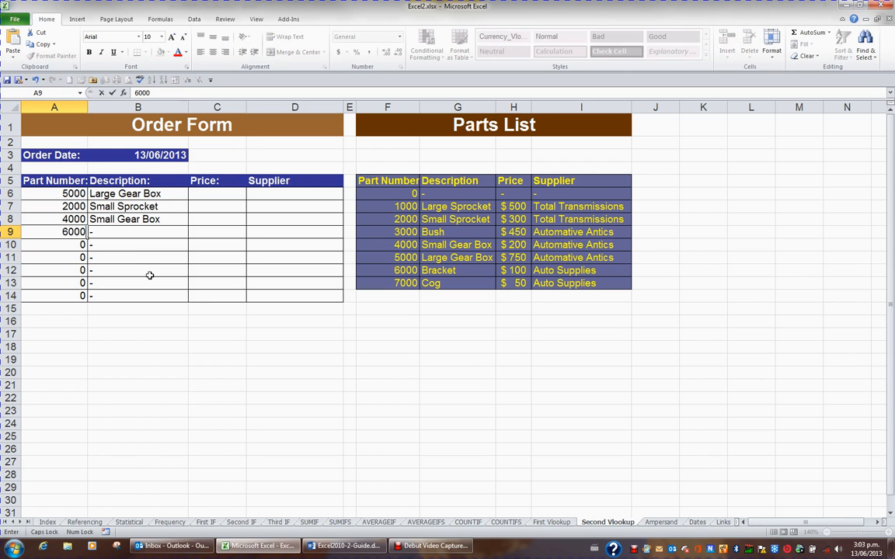
pyautogui.press('Return')
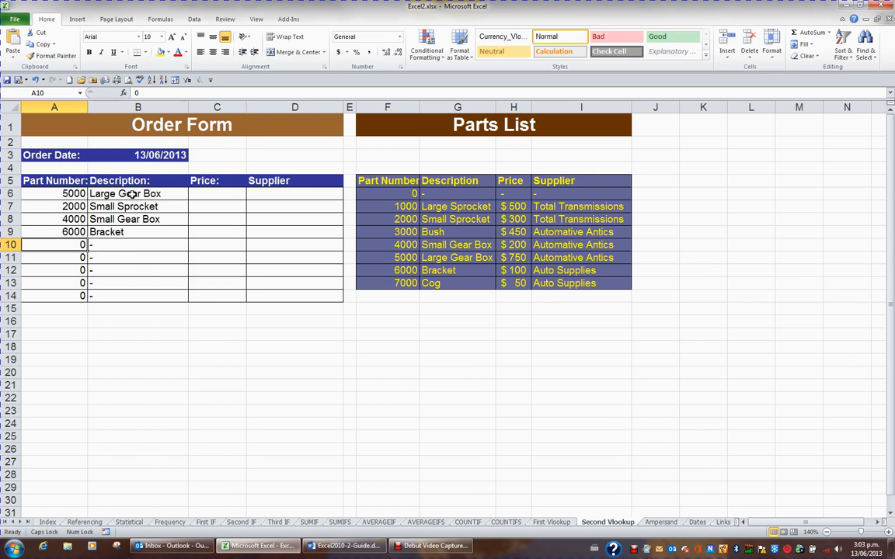
# - Copy the description lookup formula from B6 across into the price cell C6
pyautogui.click(211, 193)
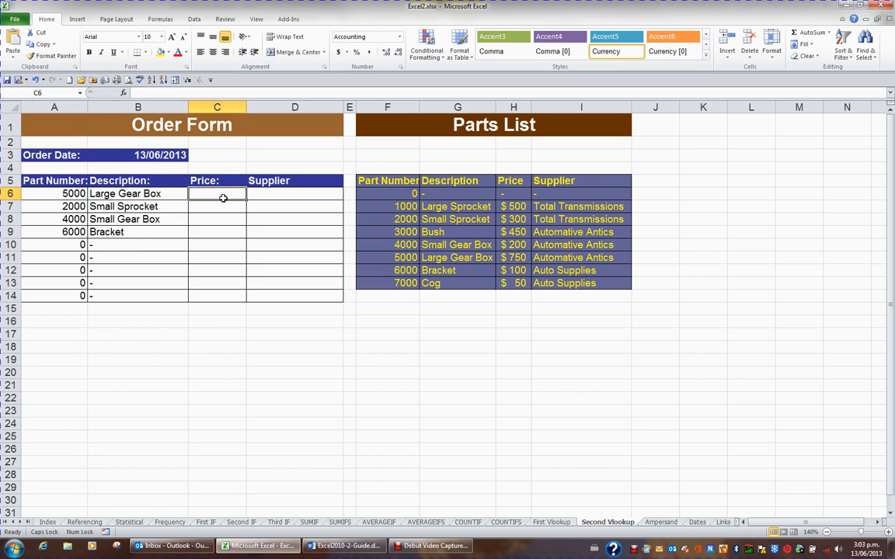
pyautogui.click(158, 194)
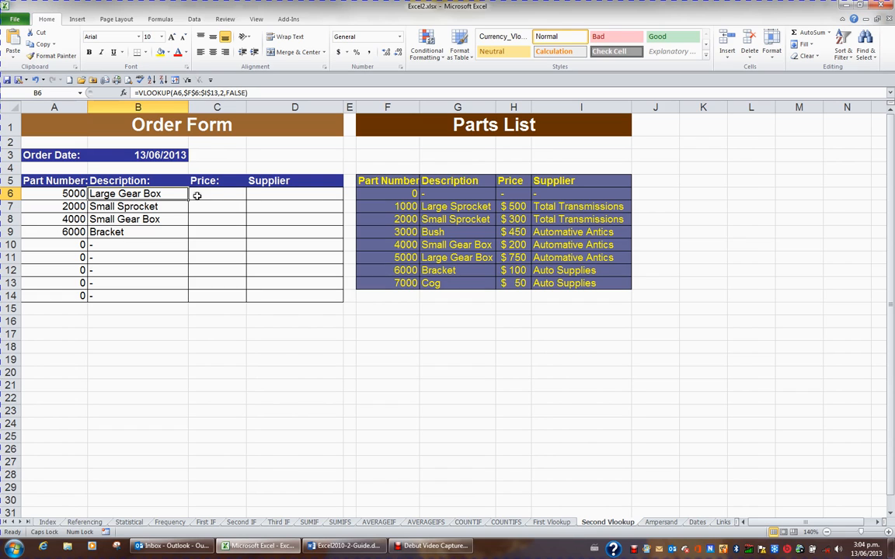
pyautogui.moveTo(188, 200); pyautogui.dragTo(240, 207)
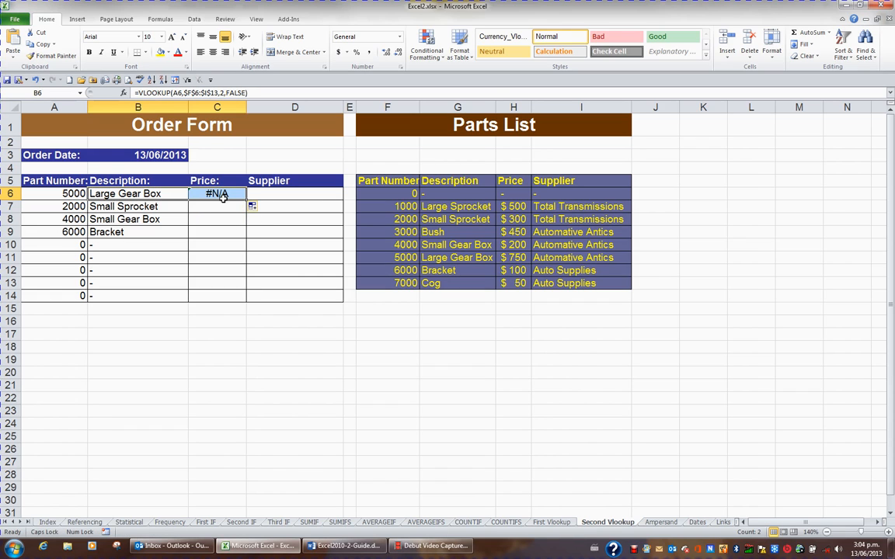
# - Correct the price formula in C6 to look up A6 and return column 3 of the parts list
pyautogui.click(222, 194)
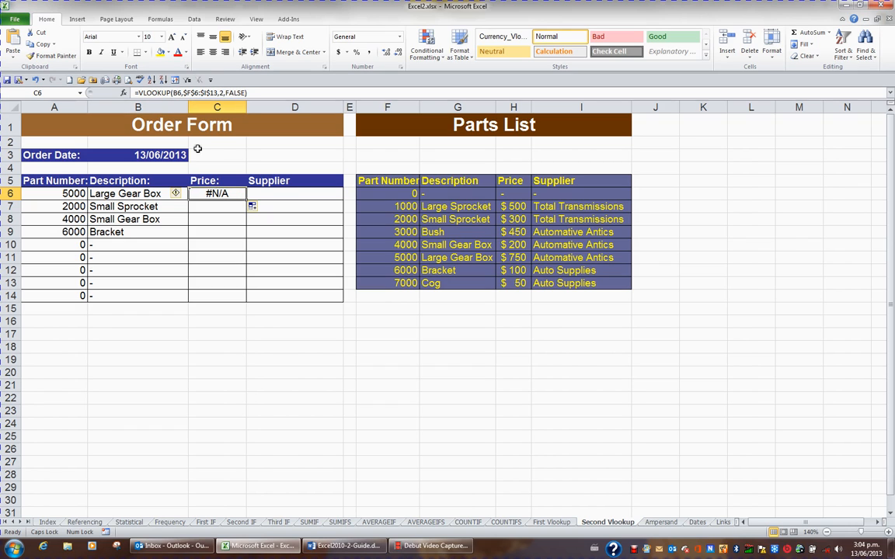
pyautogui.click(159, 92)
pyautogui.press('BackSpace')
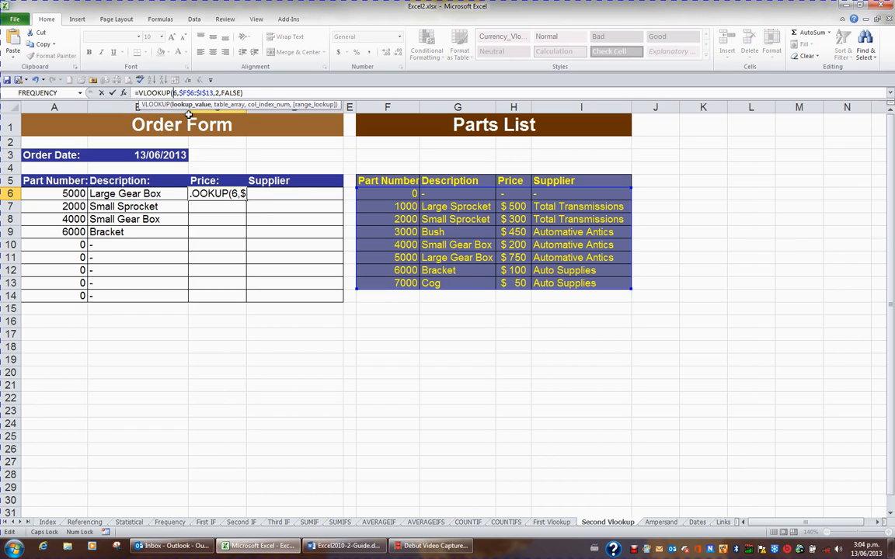
pyautogui.write('a')
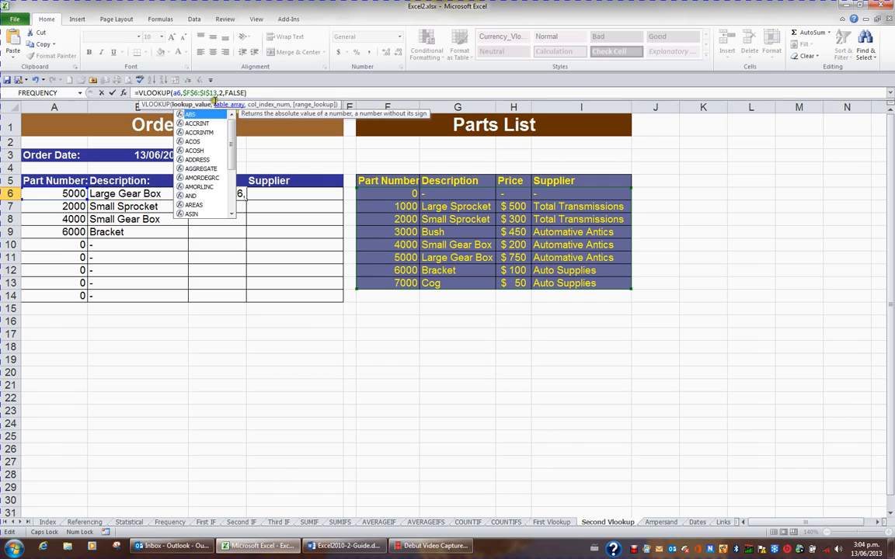
pyautogui.click(223, 93)
pyautogui.press('BackSpace')
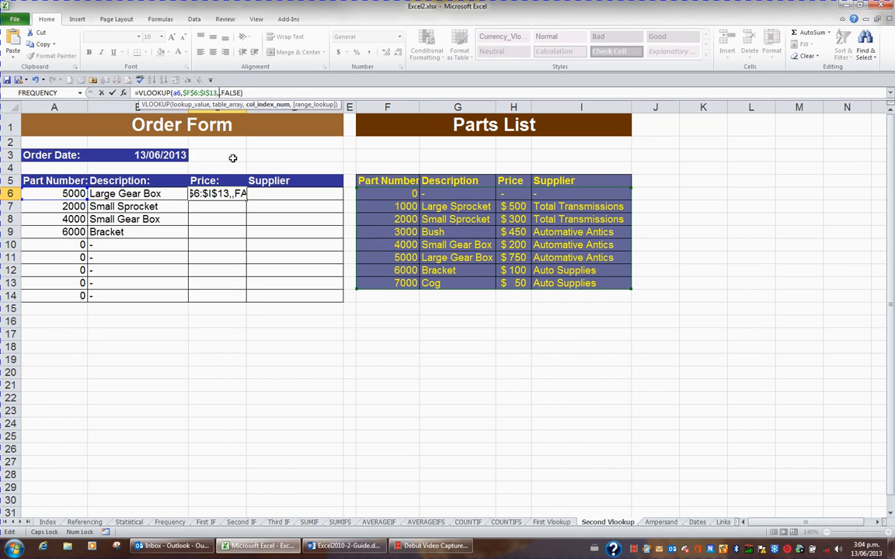
pyautogui.write('3')
pyautogui.press('Return')
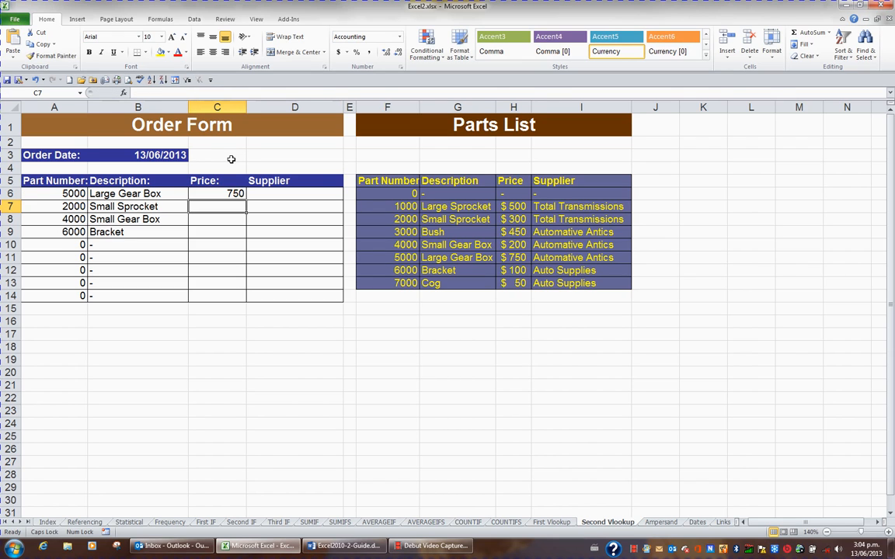
# - Fill the C6 price formula down to C14 and copy it across from C6 into the supplier cell D6
pyautogui.click(226, 194)
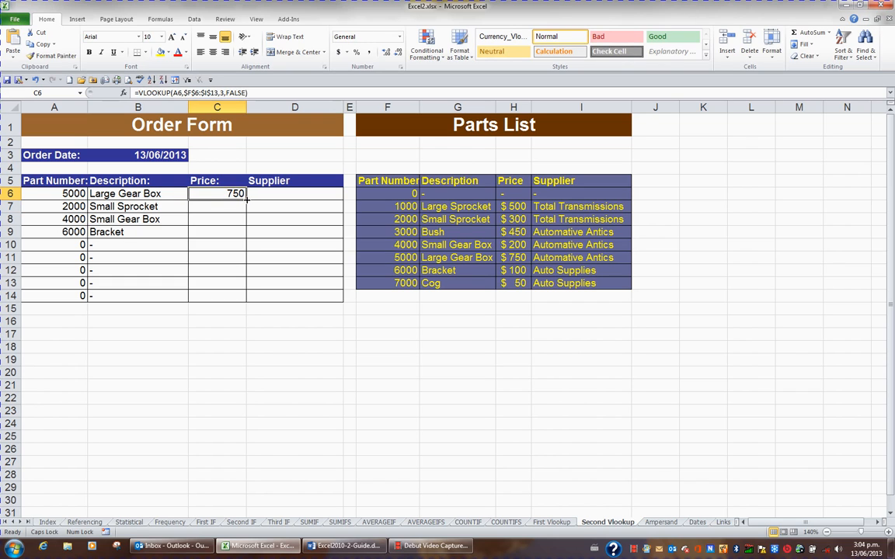
pyautogui.doubleClick(246, 199)
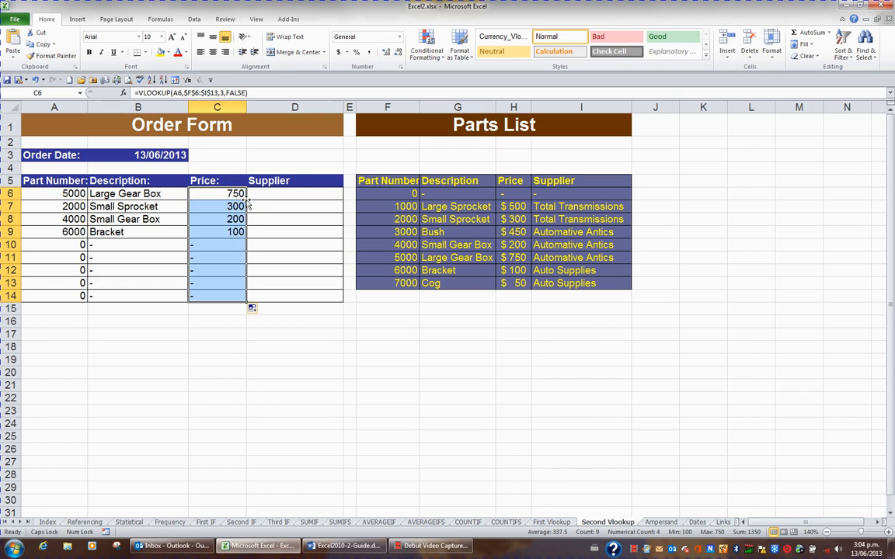
pyautogui.click(238, 195)
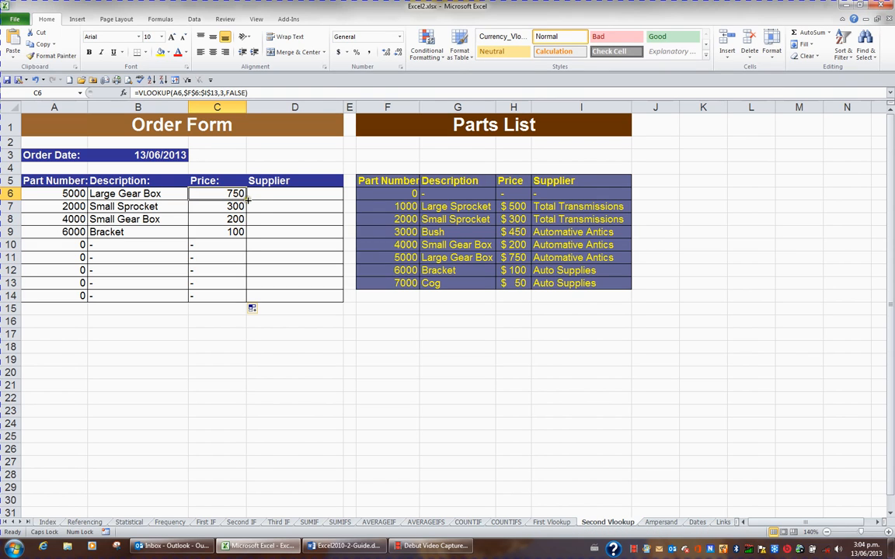
pyautogui.moveTo(247, 198); pyautogui.dragTo(311, 203)
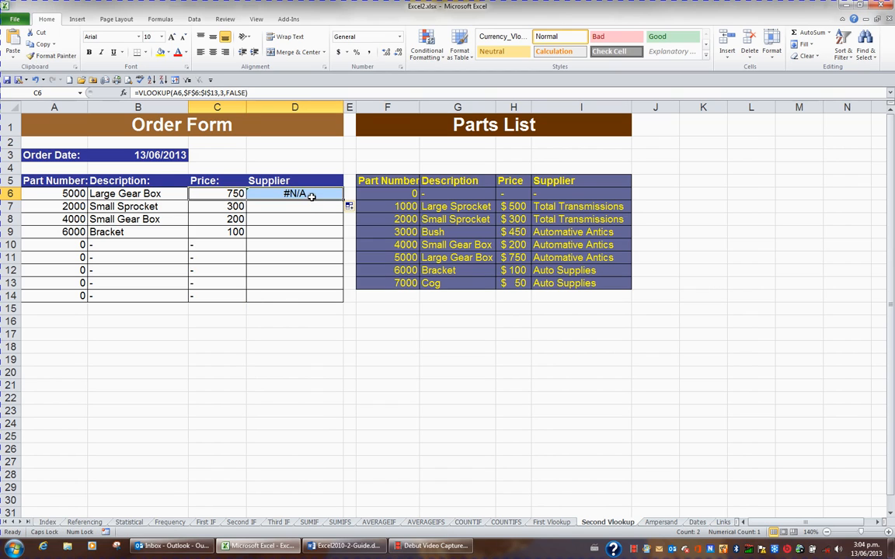
# - Correct the supplier formula in D6 to look up A6 and return column 4 of the parts list
pyautogui.click(310, 195)
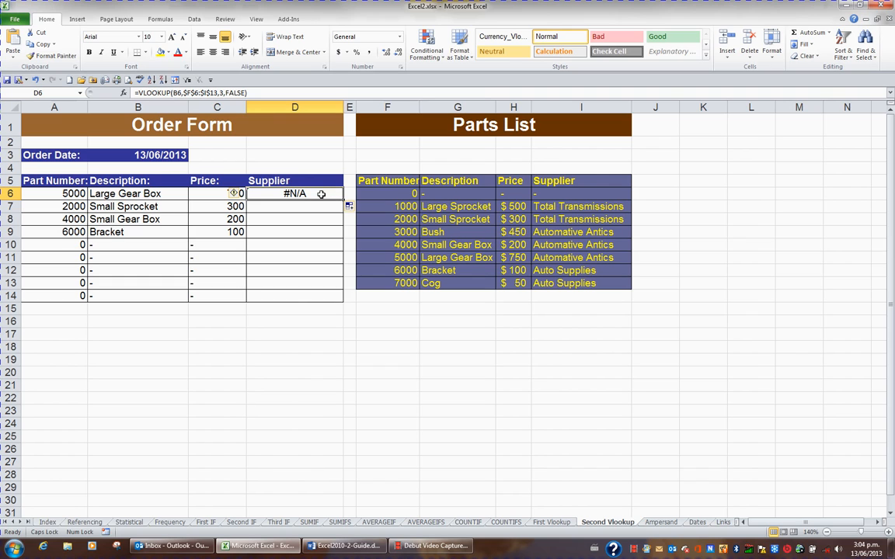
pyautogui.click(223, 93)
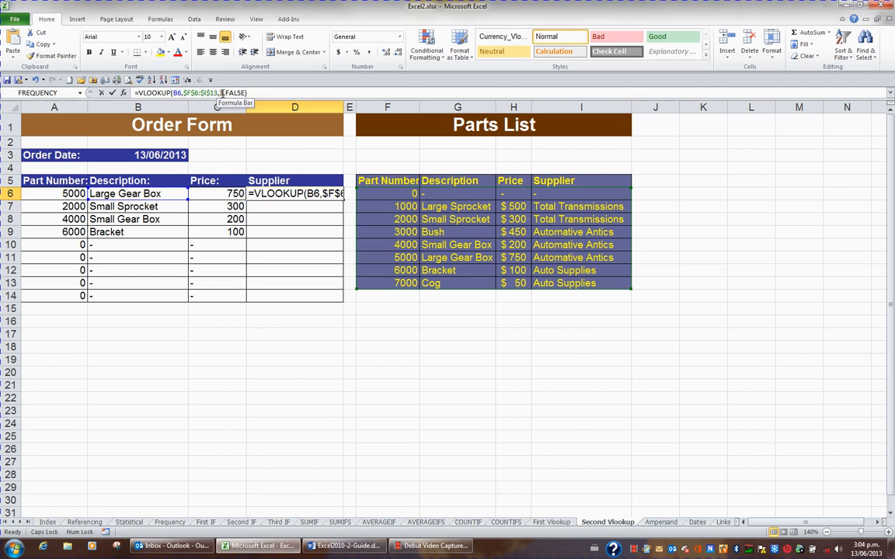
pyautogui.press('BackSpace')
pyautogui.write('4')
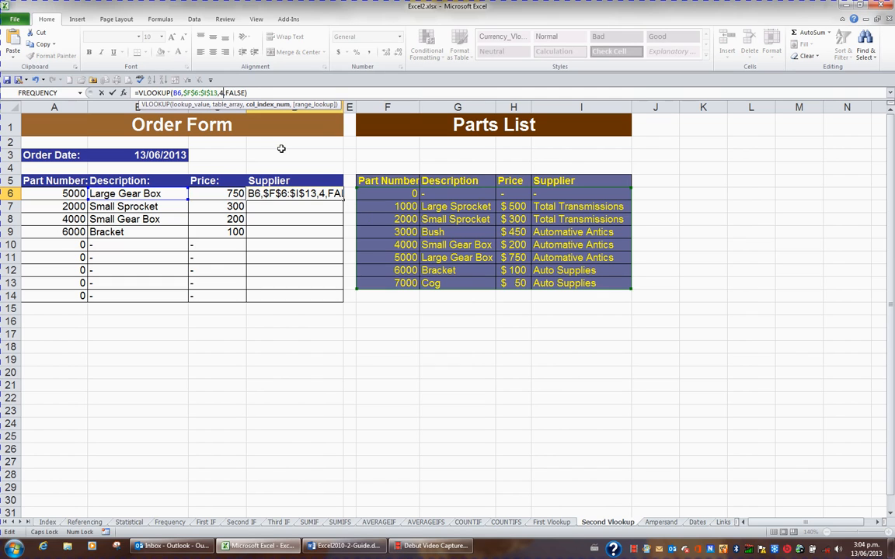
pyautogui.click(177, 93)
pyautogui.press('BackSpace')
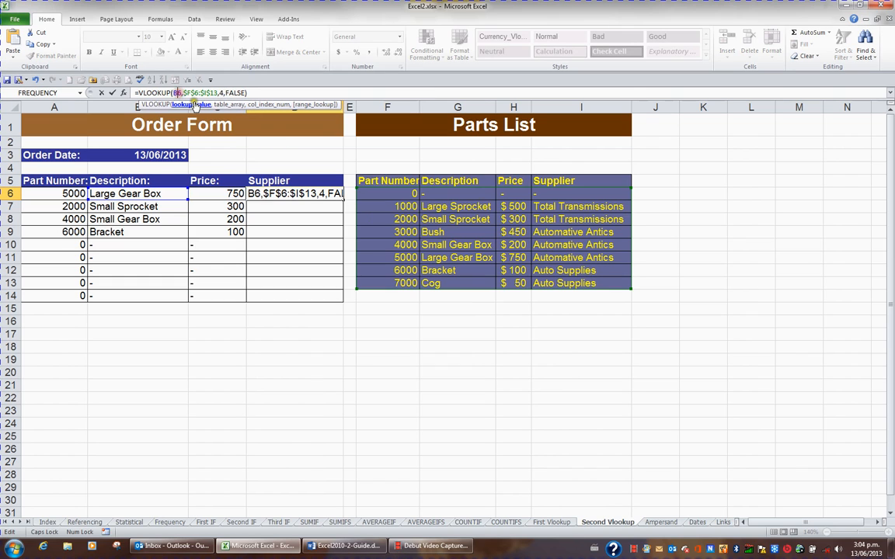
pyautogui.write('A')
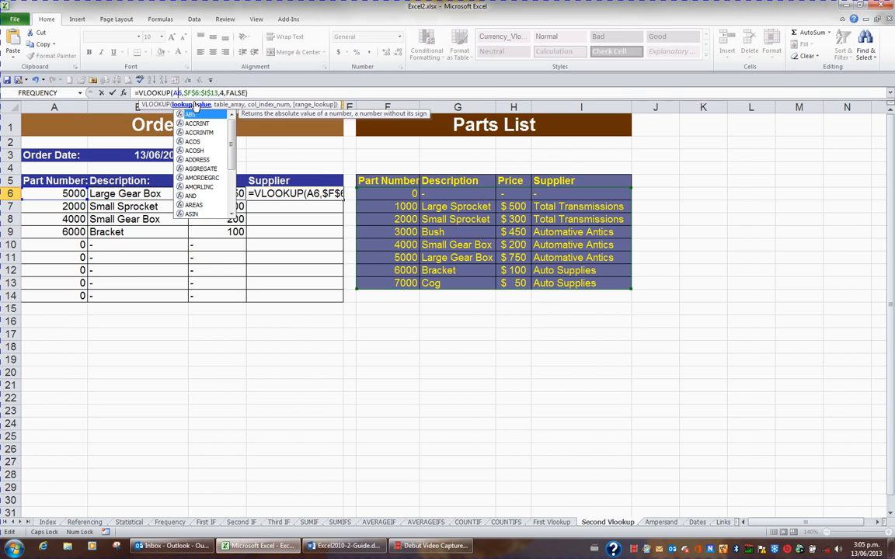
pyautogui.press('Return')
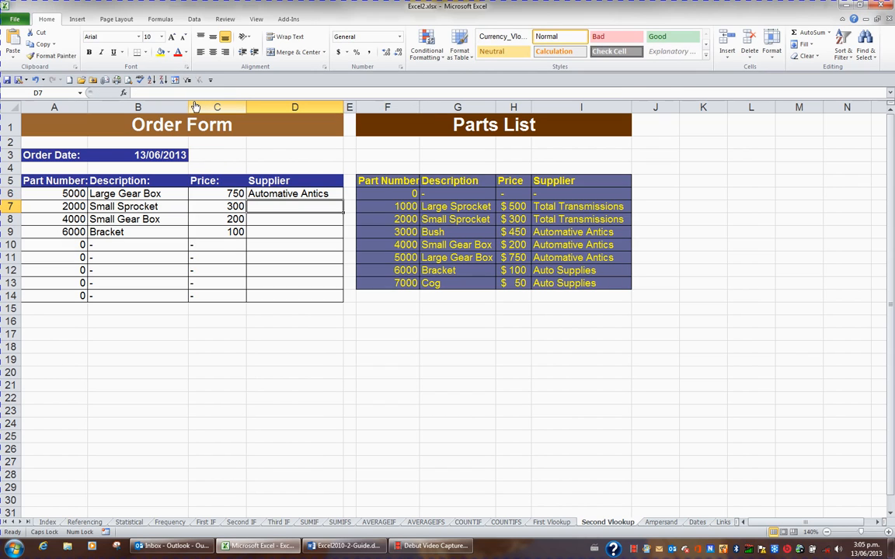
# - Fill the supplier lookup formula from D6 down to D14 and reselect D6
pyautogui.click(260, 195)
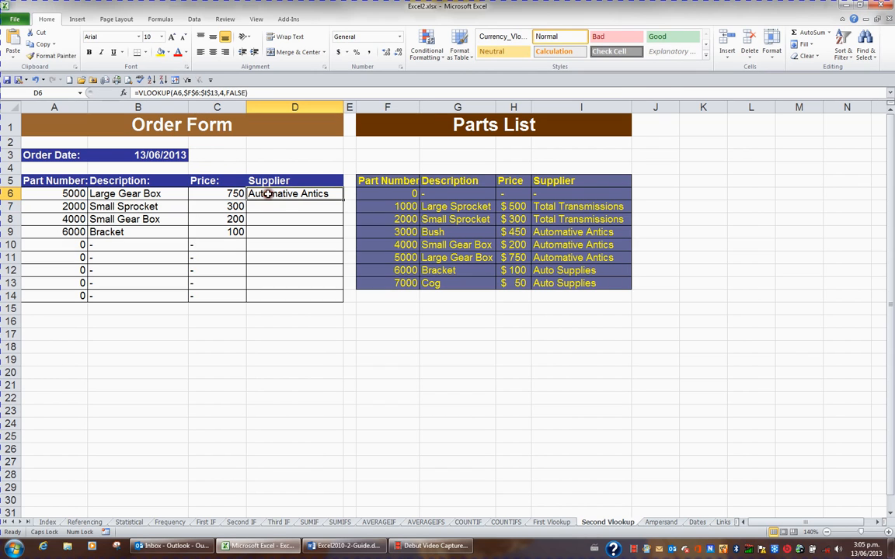
pyautogui.doubleClick(344, 201)
pyautogui.click(331, 195)
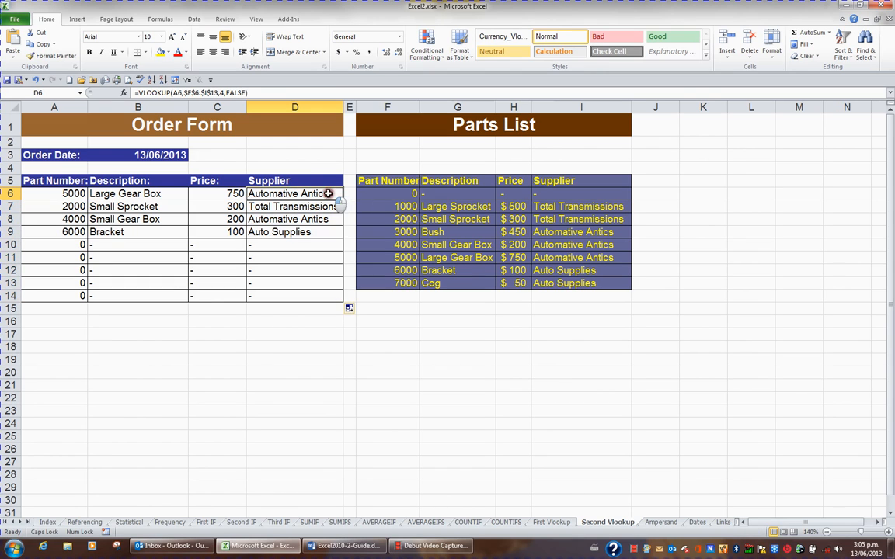